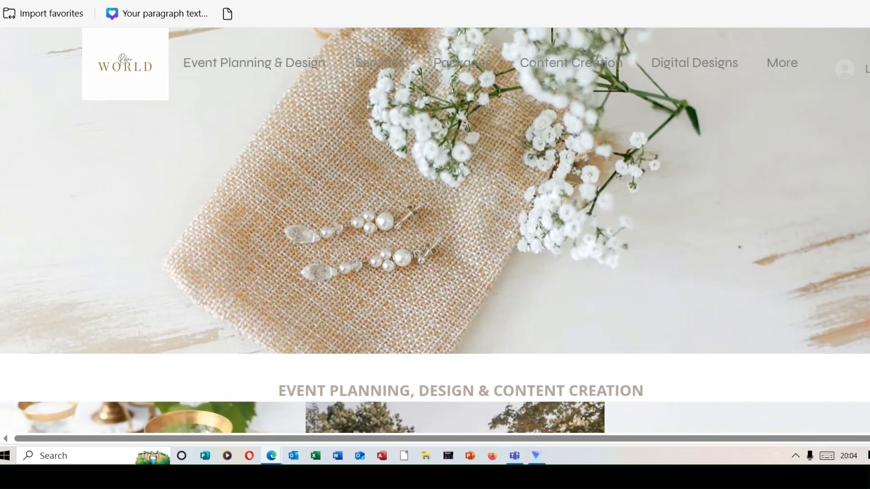
- Look through the Rokar World website, its Instagram posts, its YouTube channel and the site's services page
scroll(434, 230, down, 3)
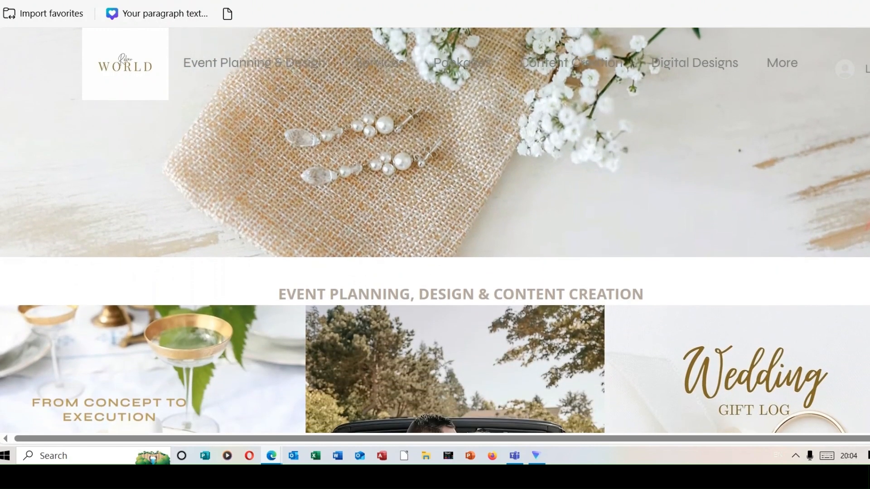
scroll(435, 230, down, 2)
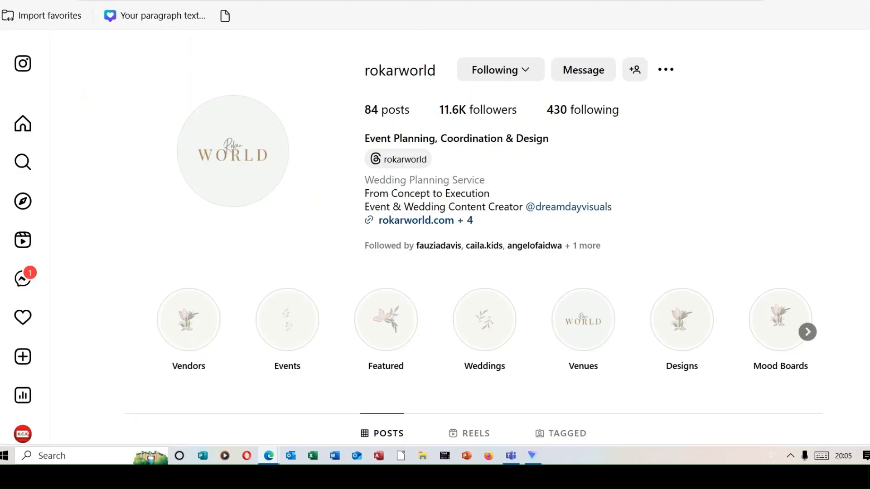
scroll(435, 235, down, 4)
scroll(434, 236, down, 2)
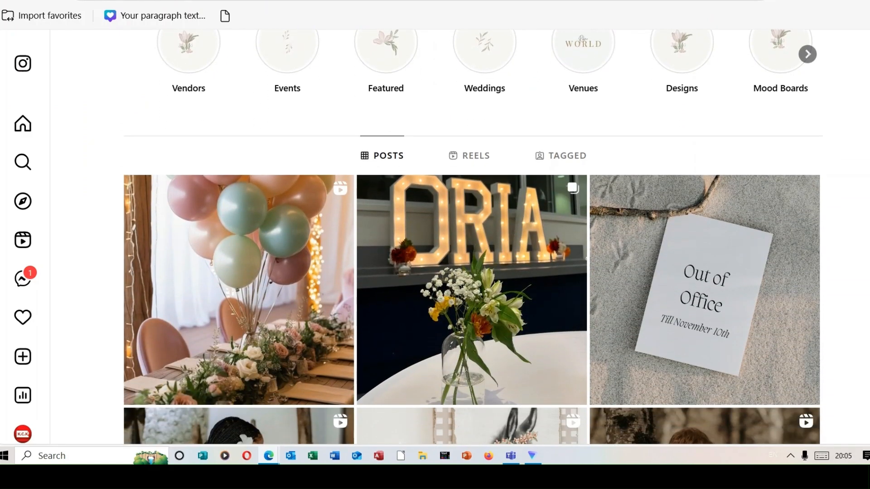
scroll(435, 235, down, 7)
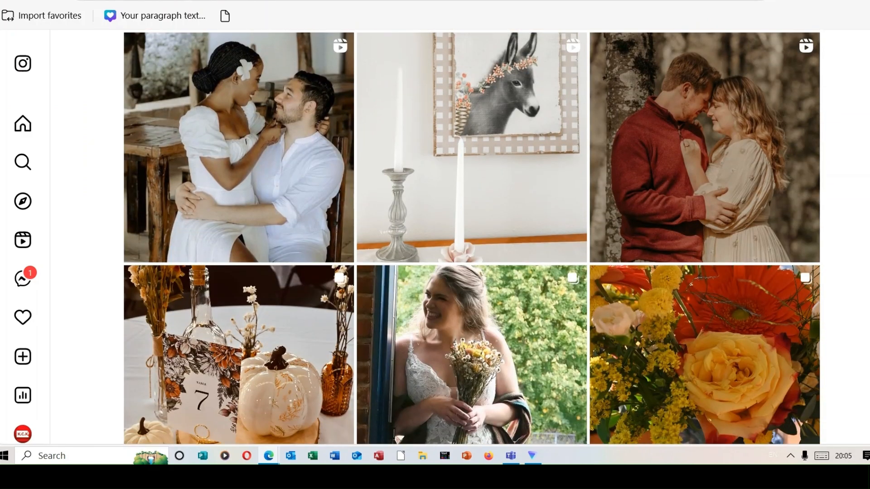
scroll(435, 235, down, 2)
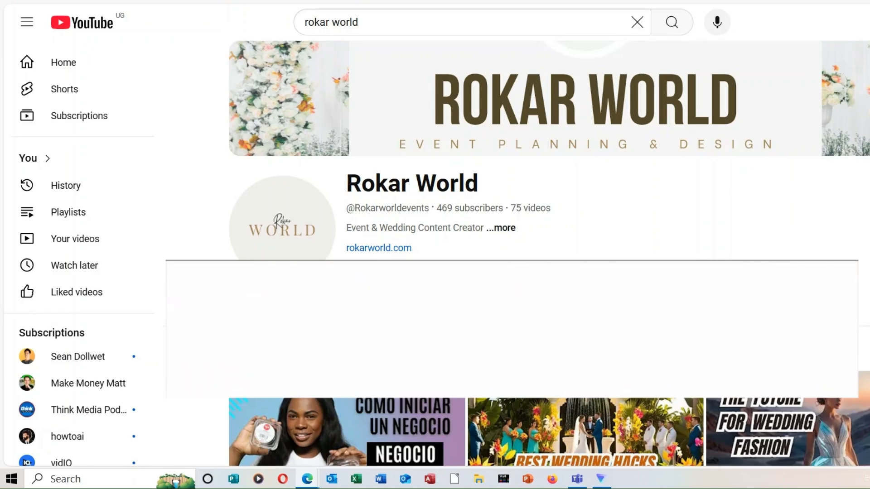
scroll(544, 217, down, 2)
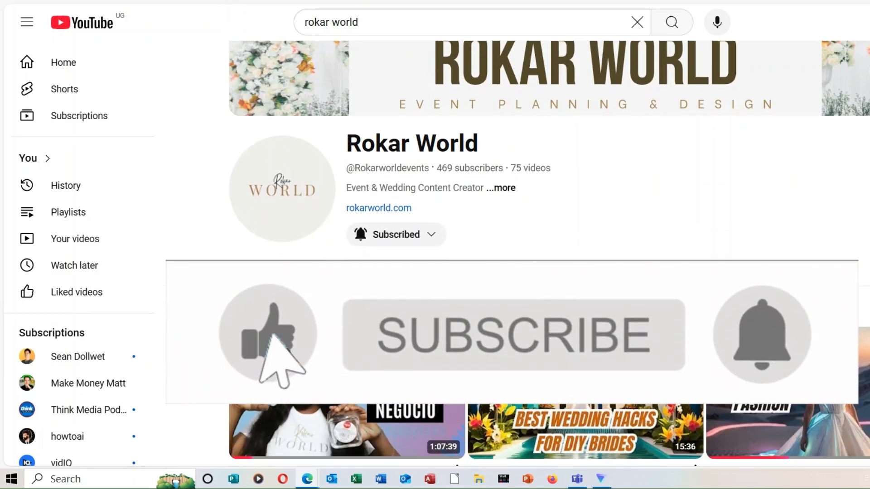
scroll(544, 182, down, 4)
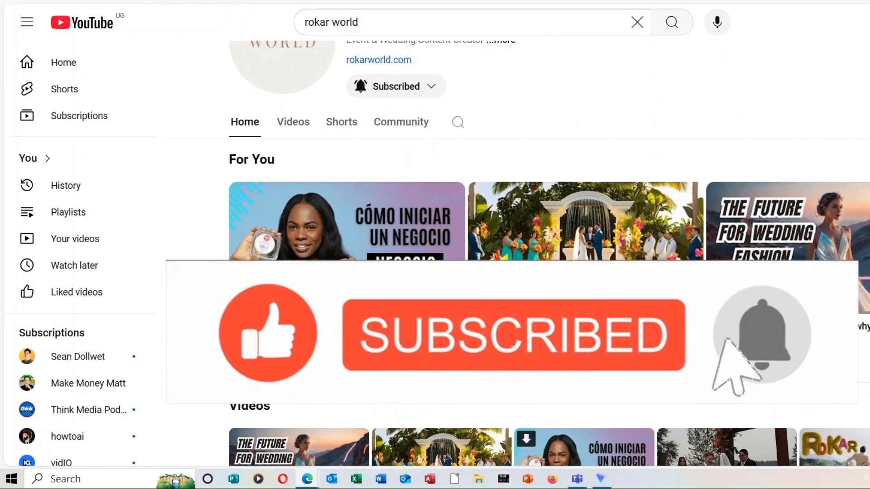
scroll(516, 253, down, 3)
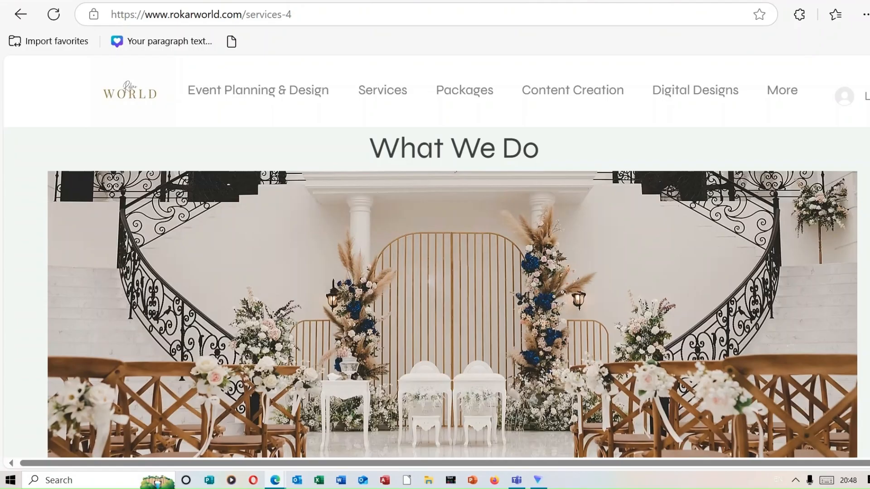
scroll(453, 254, down, 8)
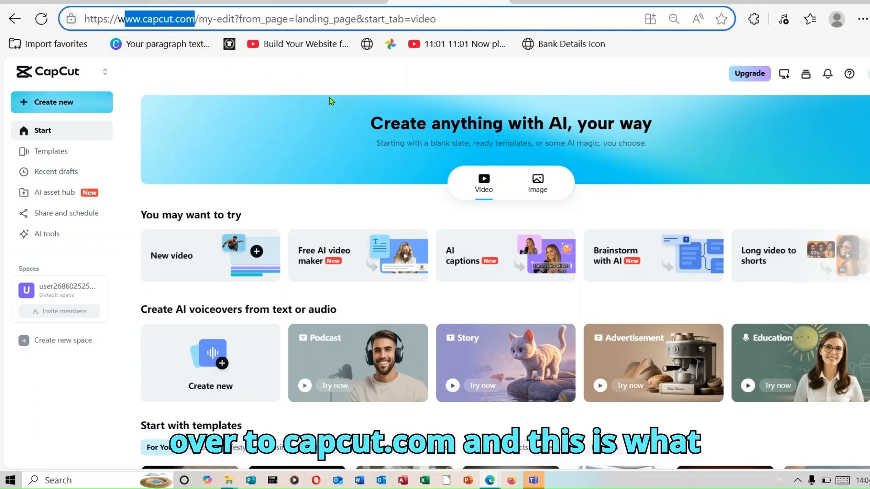
- Start a new project in CapCut's free AI video maker and choose to create the script with AI
click(388, 77)
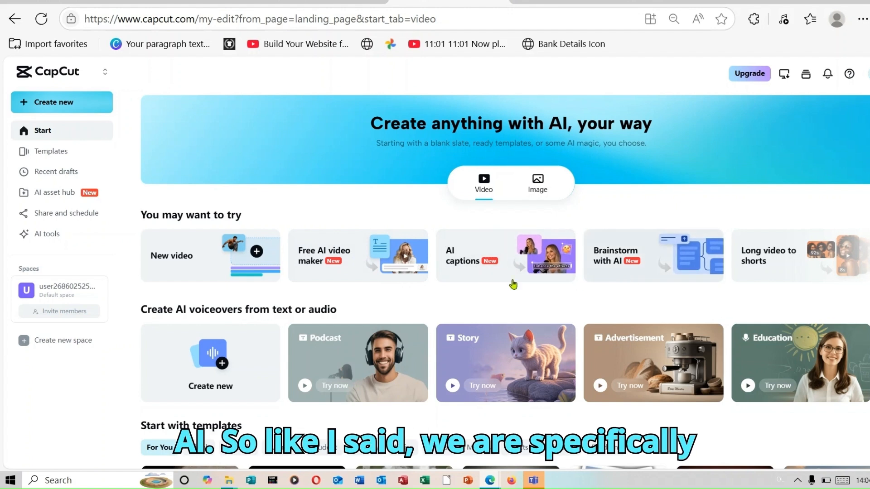
click(342, 256)
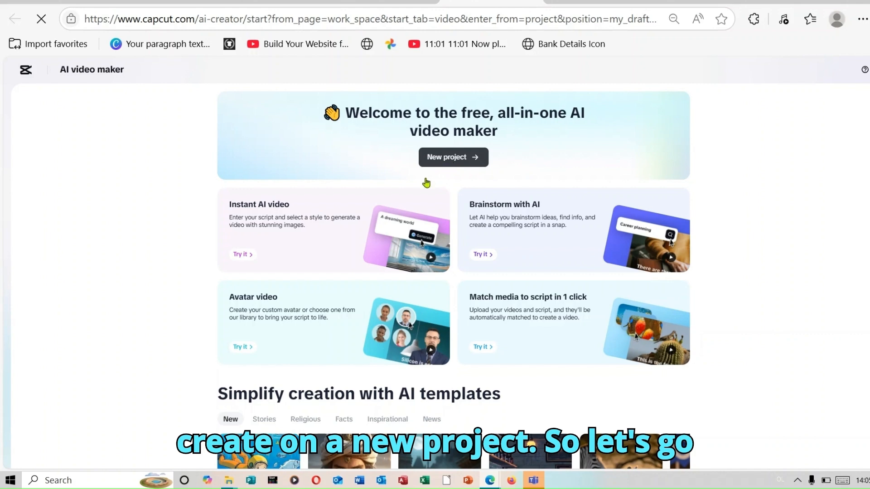
click(433, 158)
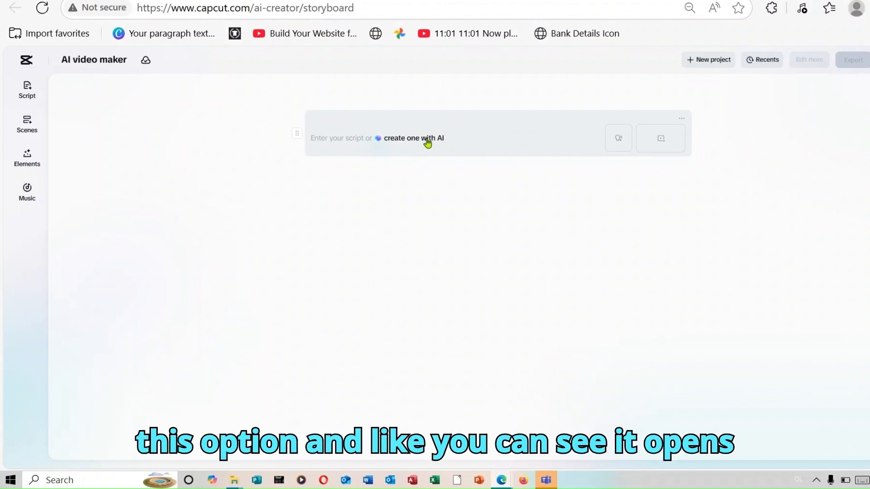
click(426, 139)
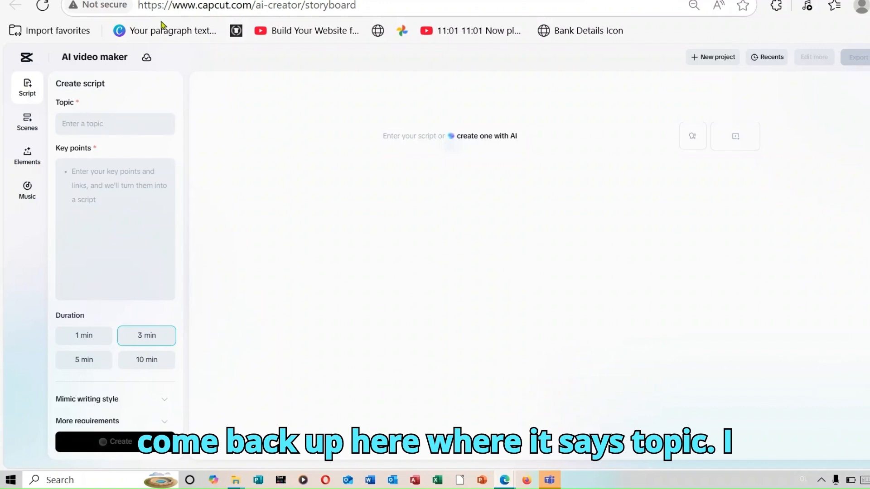
- Copy "10 Amazing Dog Facts You Probably Didn't Know!" from the Google Docs document and paste it as the script topic in CapCut
click(268, 1)
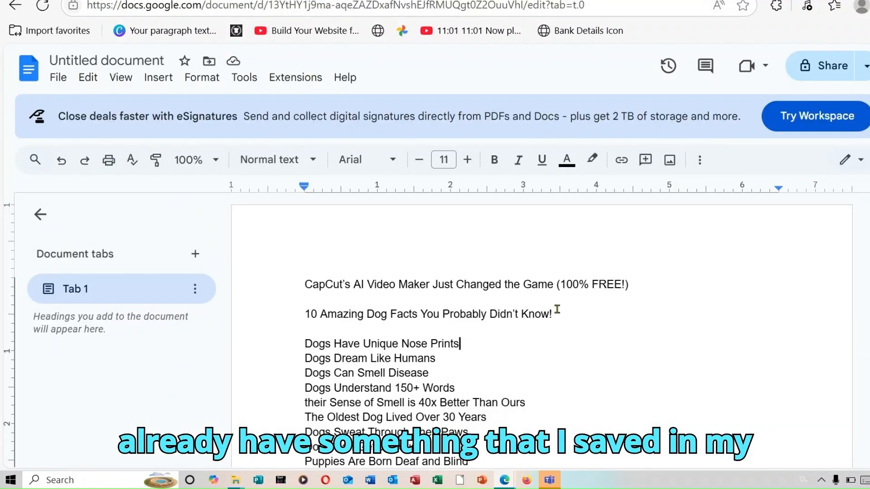
click(304, 314)
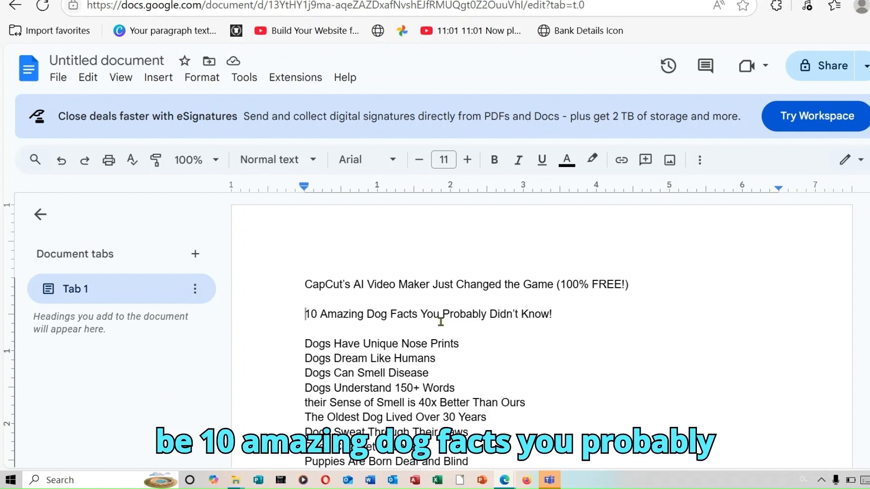
drag(305, 314, 579, 313)
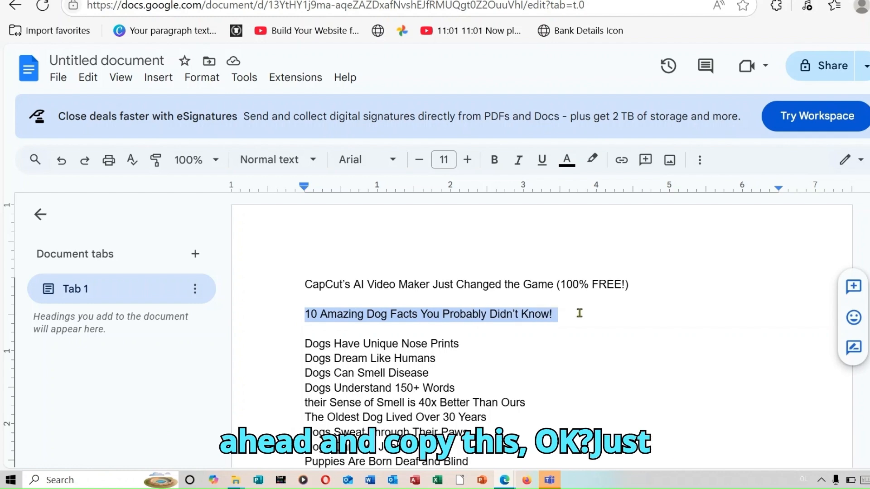
right_click(528, 314)
click(602, 145)
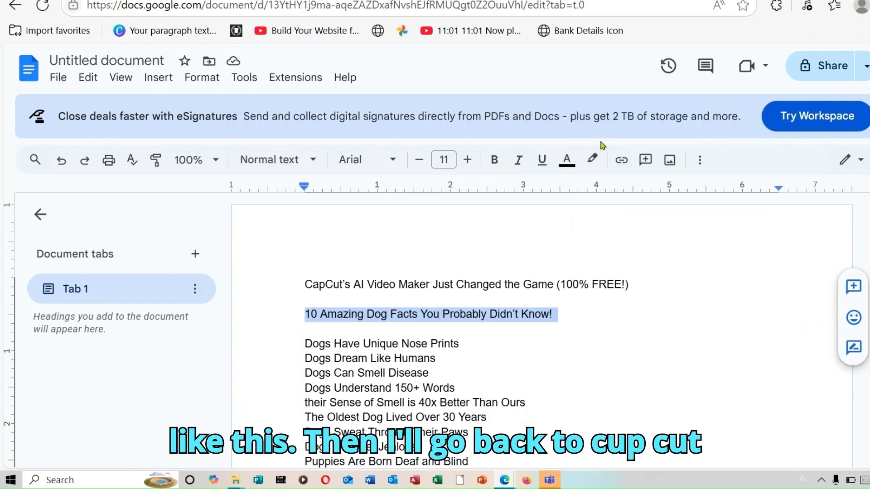
click(271, 1)
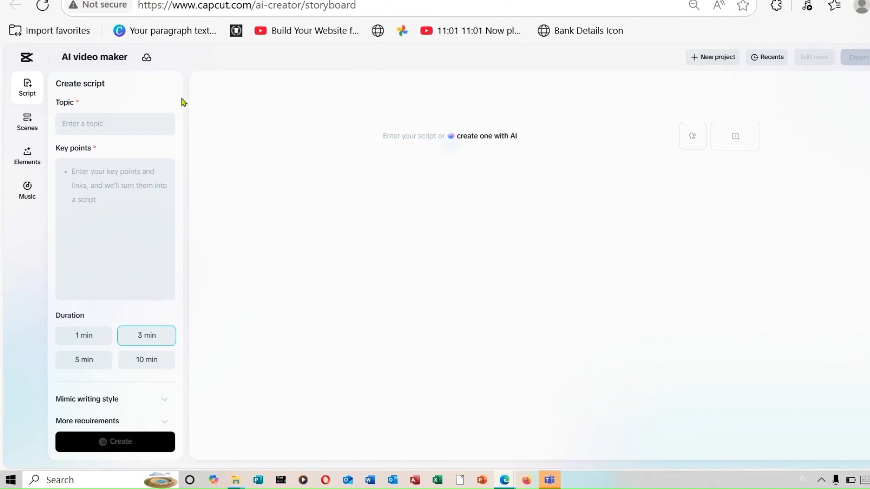
right_click(125, 124)
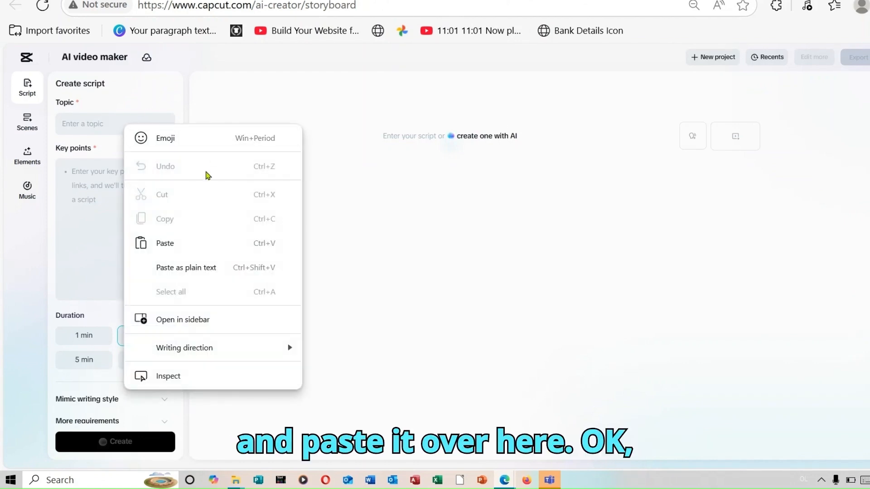
click(185, 248)
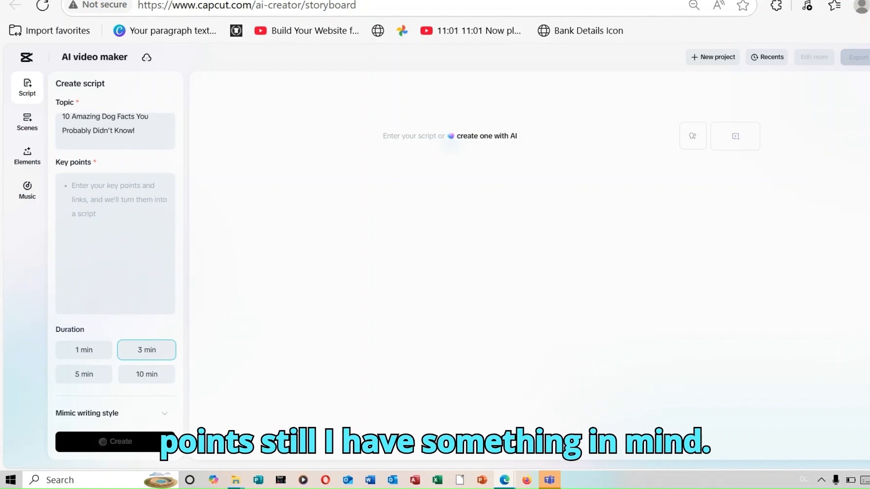
- Copy the list of ten dog facts from the Google Docs document and paste it into the script's key points in CapCut
click(272, 0)
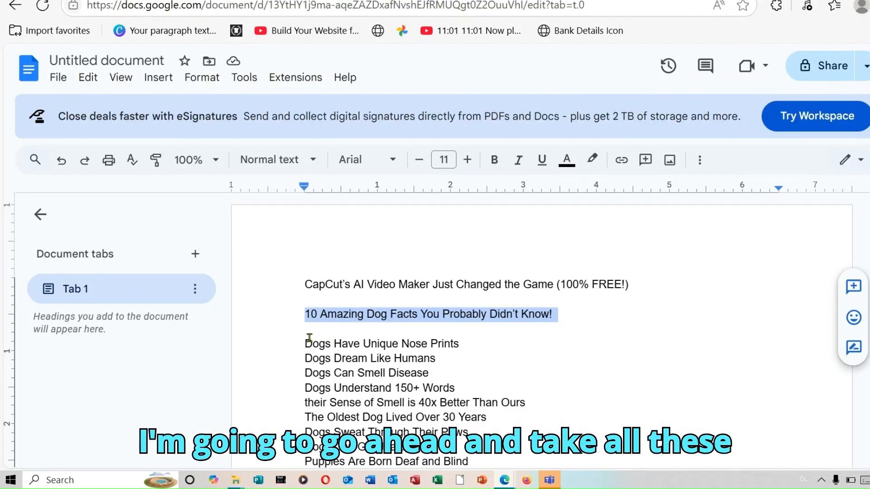
drag(306, 343, 407, 386)
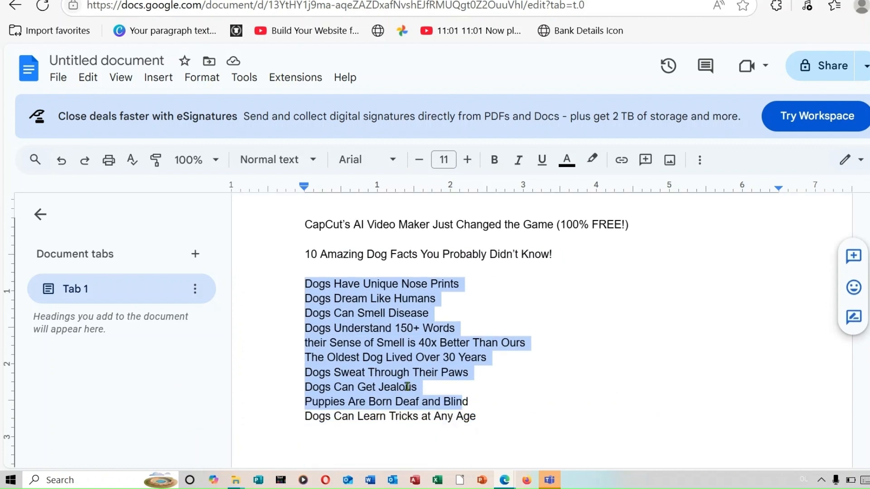
click(303, 285)
drag(303, 286, 480, 417)
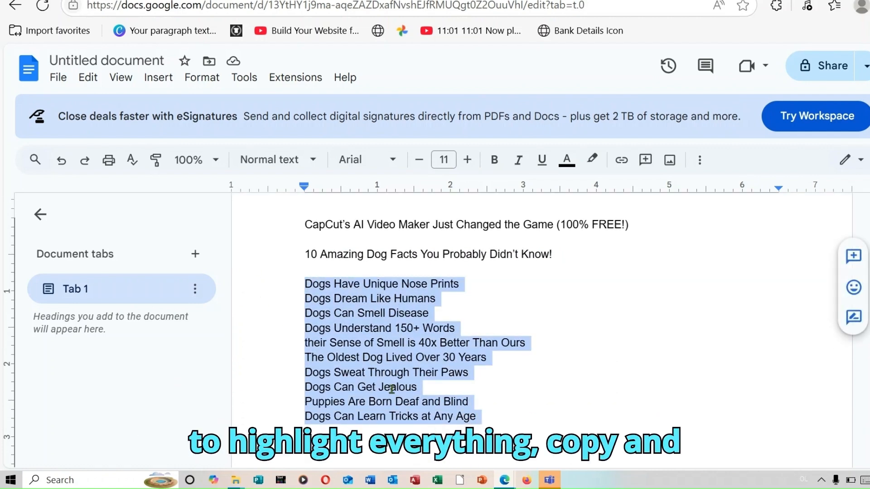
right_click(374, 373)
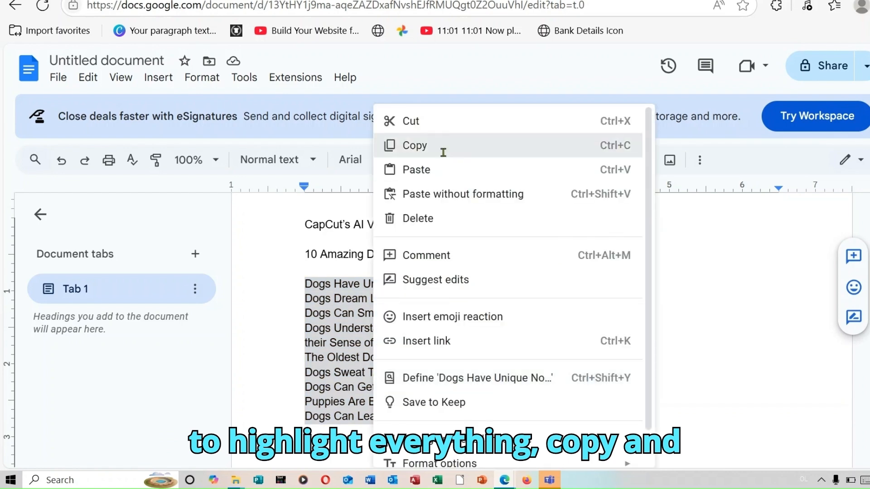
click(443, 150)
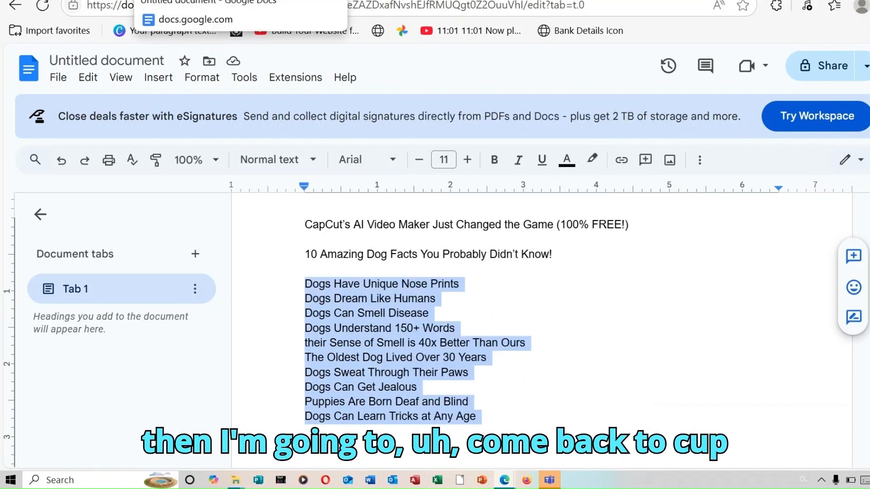
click(181, 1)
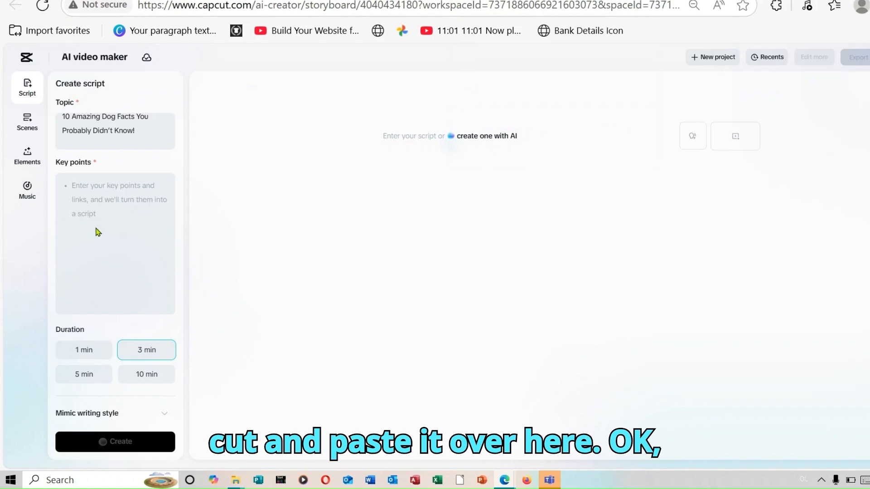
right_click(92, 186)
click(165, 316)
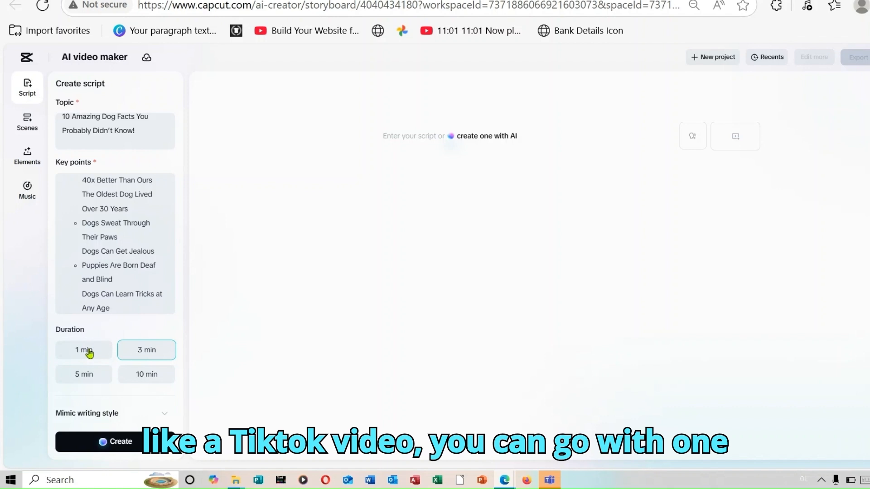
- Set the duration to 10 min and paste the extra requirement "make the video fun, engaging, and irresistible to watch from start to finish"
click(148, 378)
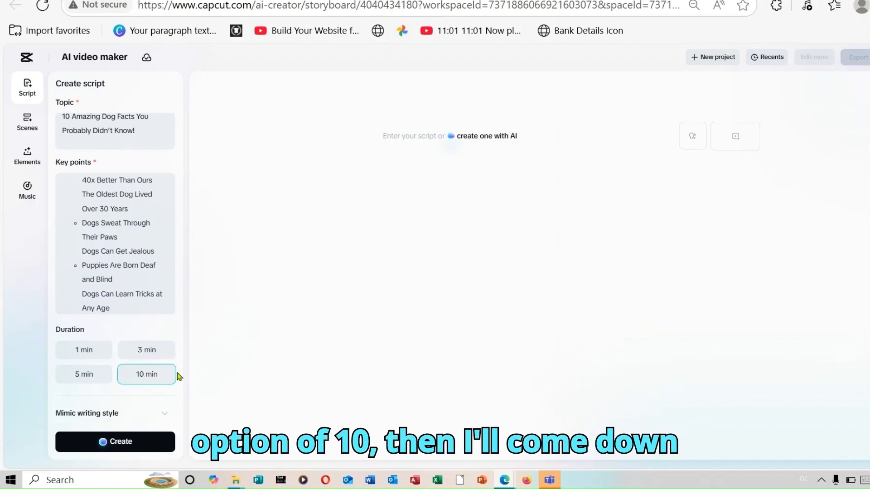
scroll(165, 414, down, 1)
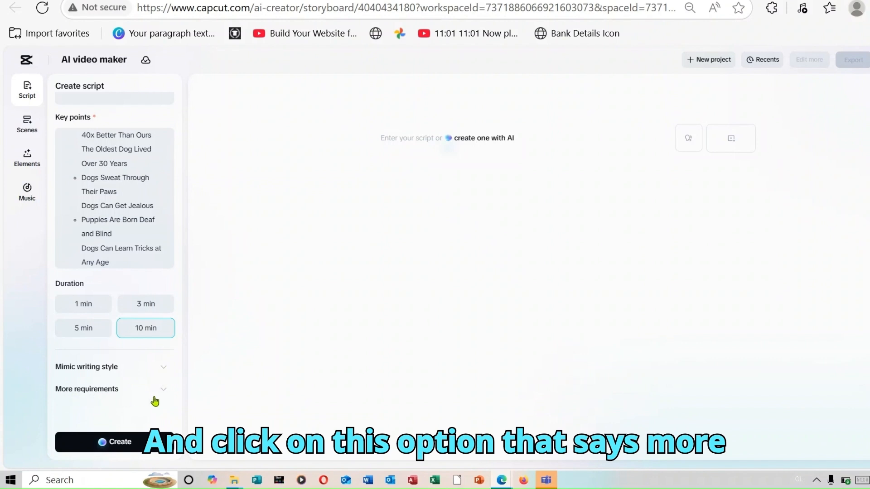
click(163, 390)
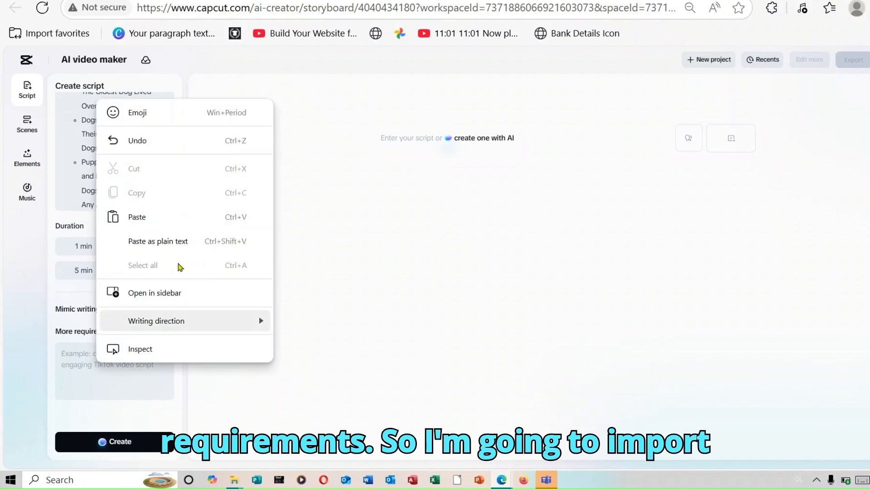
click(151, 216)
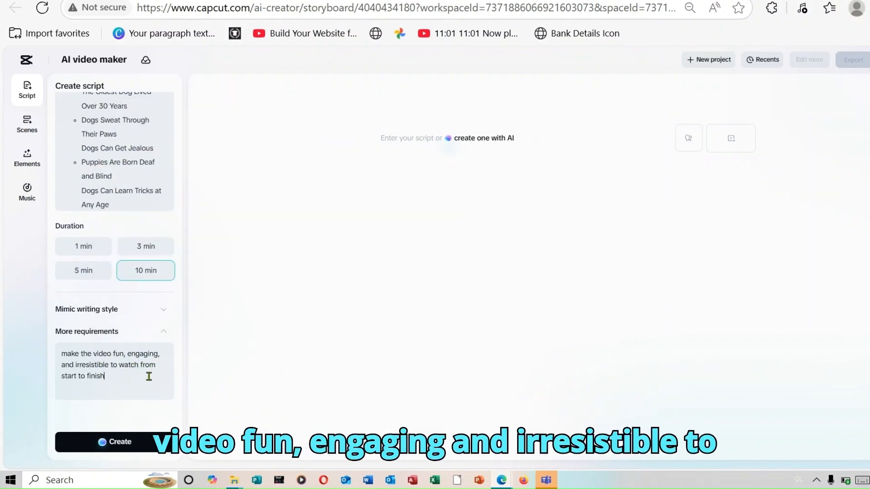
- Generate the script from the entered topic, key points and requirements, and accept it into the storyboard
click(128, 441)
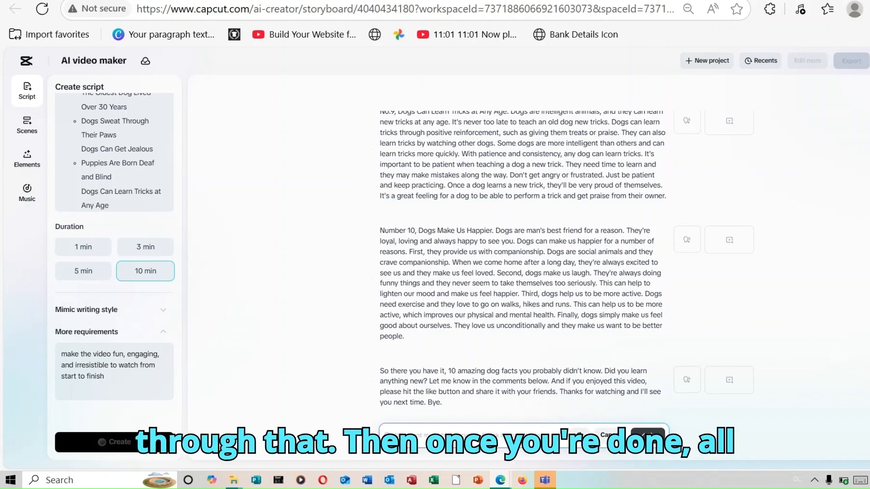
click(642, 436)
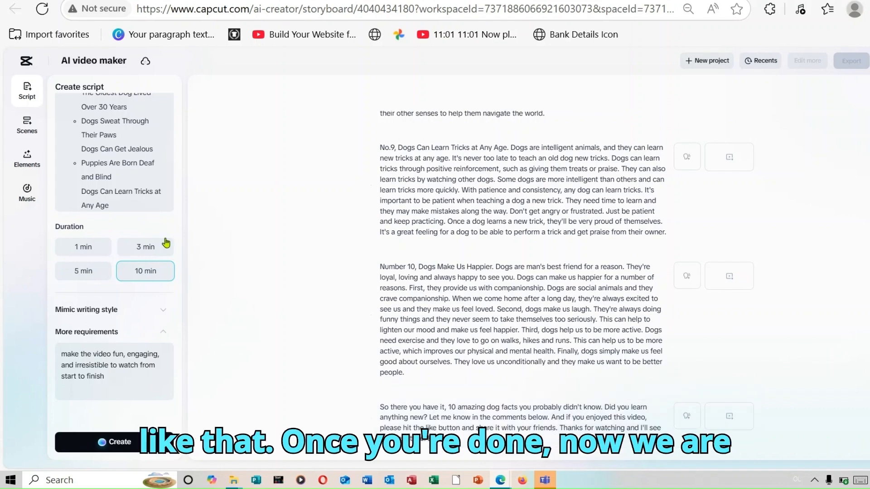
- Preview the Timothy and Strong British Male narration voices for the scenes' voiceover
click(30, 132)
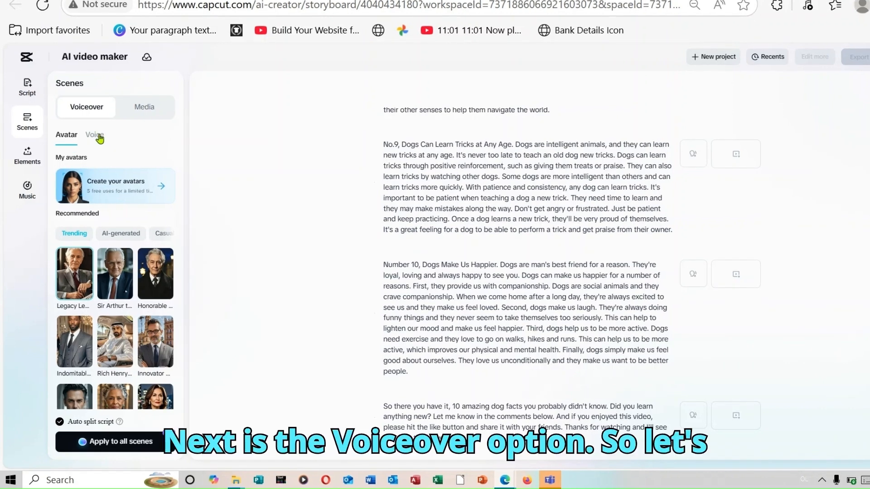
click(98, 136)
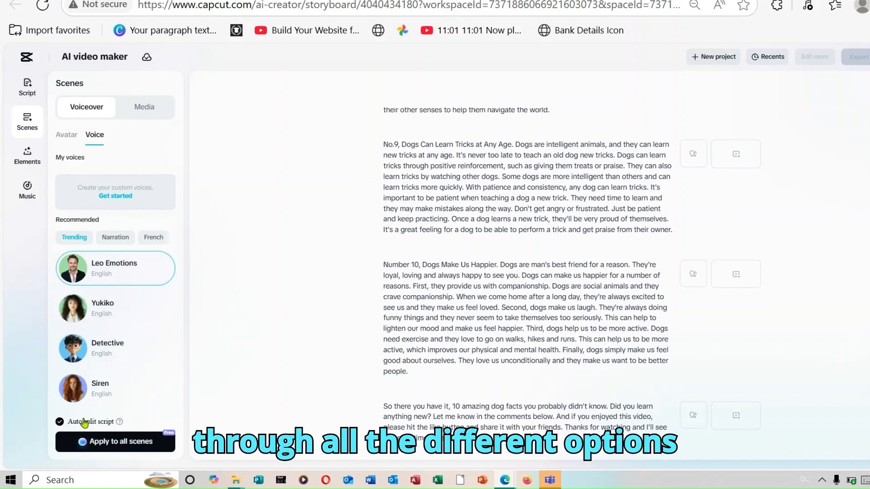
click(122, 240)
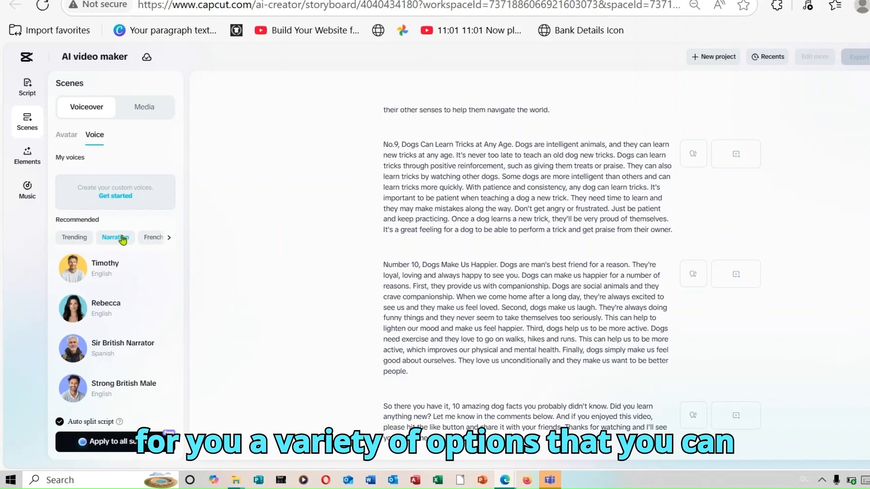
click(73, 271)
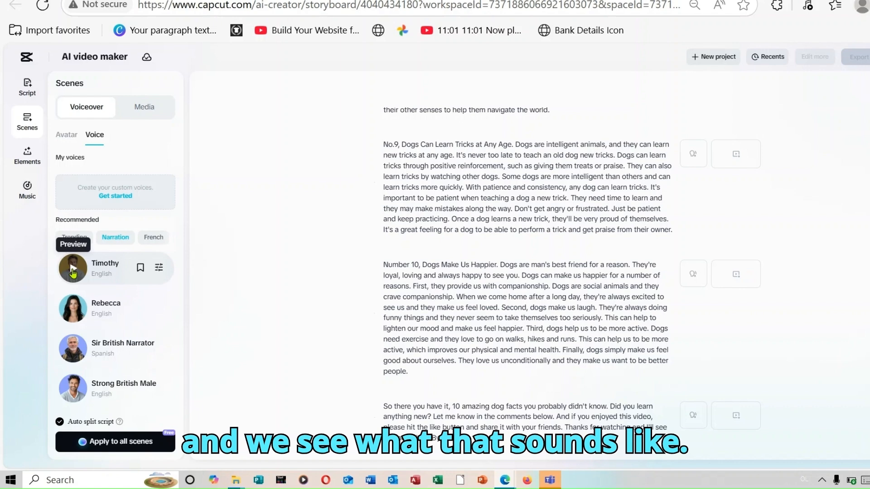
click(73, 272)
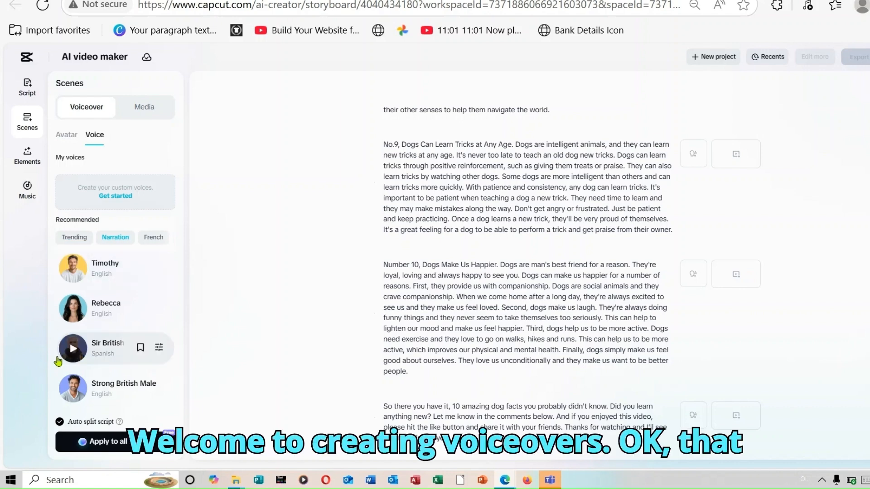
click(71, 390)
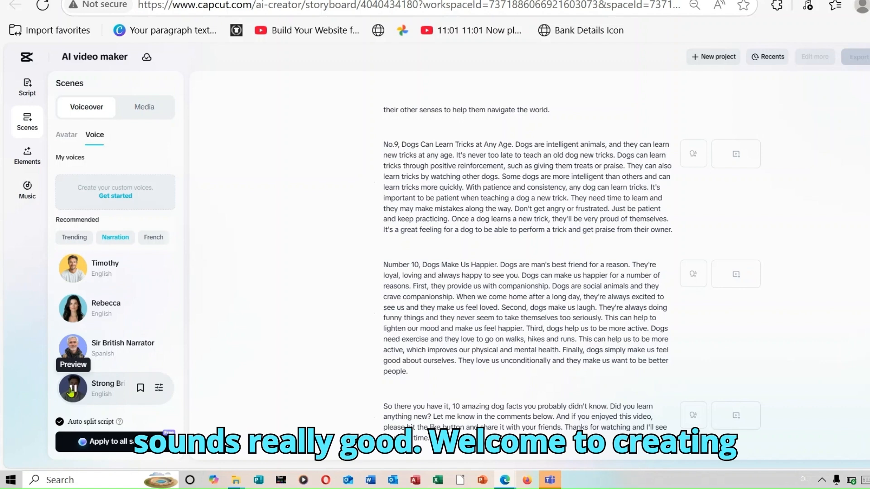
- Apply the Timothy voice to all scenes and play part of the video to hear the voiceover
mouse_move(109, 272)
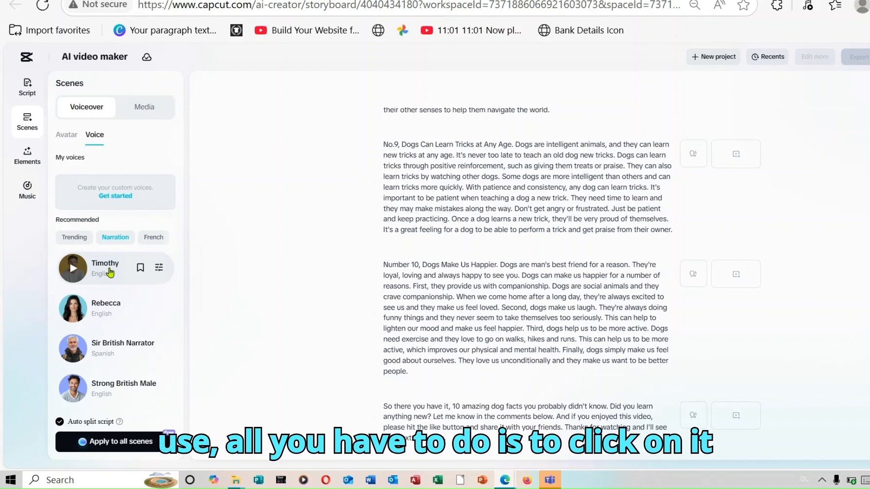
click(109, 272)
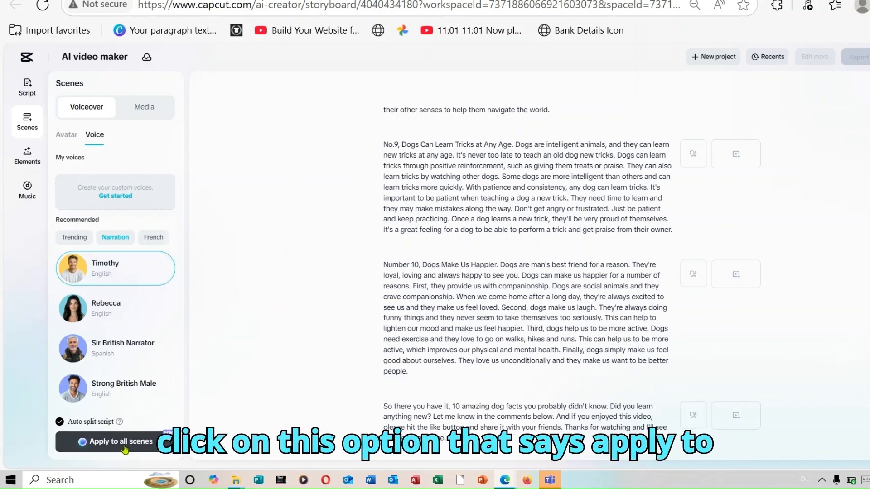
click(125, 448)
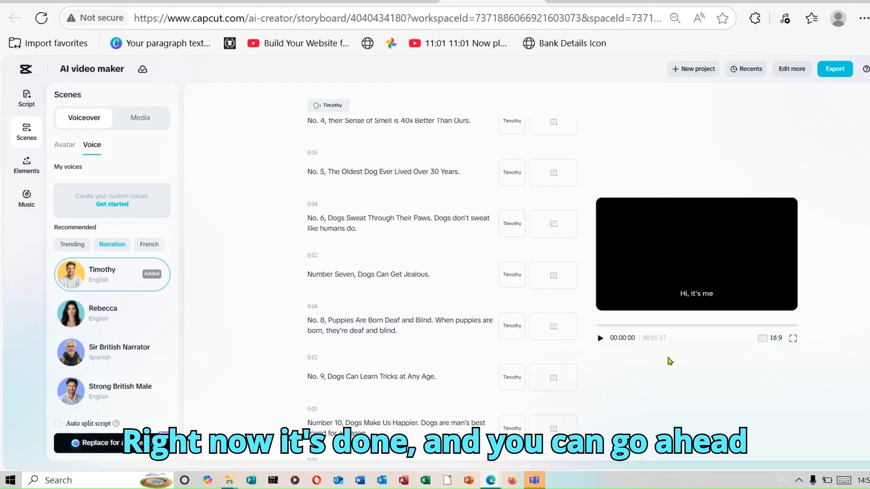
click(599, 339)
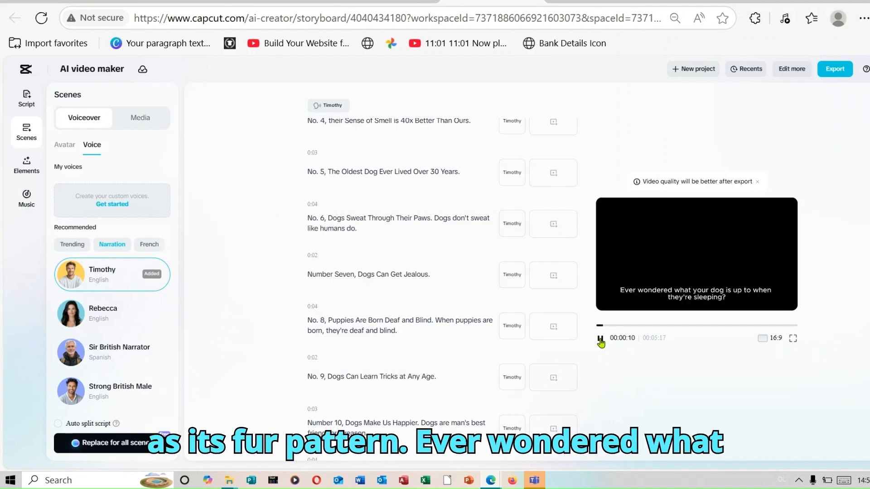
click(600, 339)
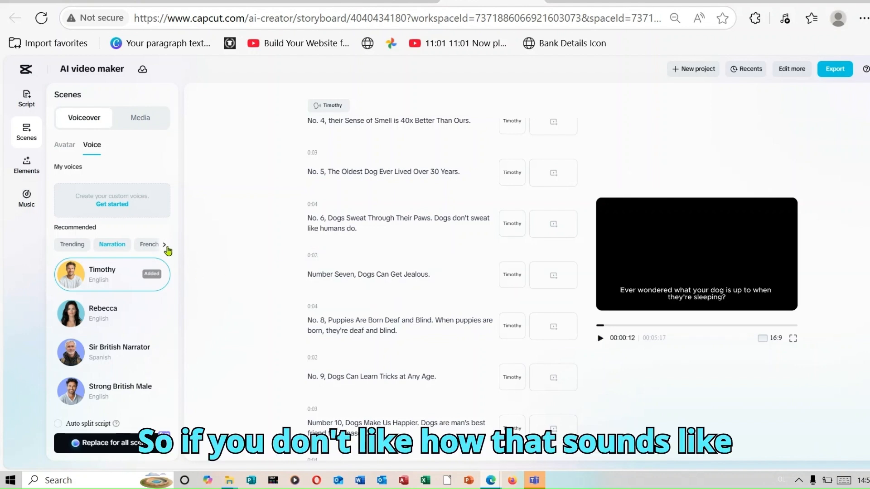
- Find the Leo Emotions voice among the English voices and use it as the voiceover for all scenes
click(165, 247)
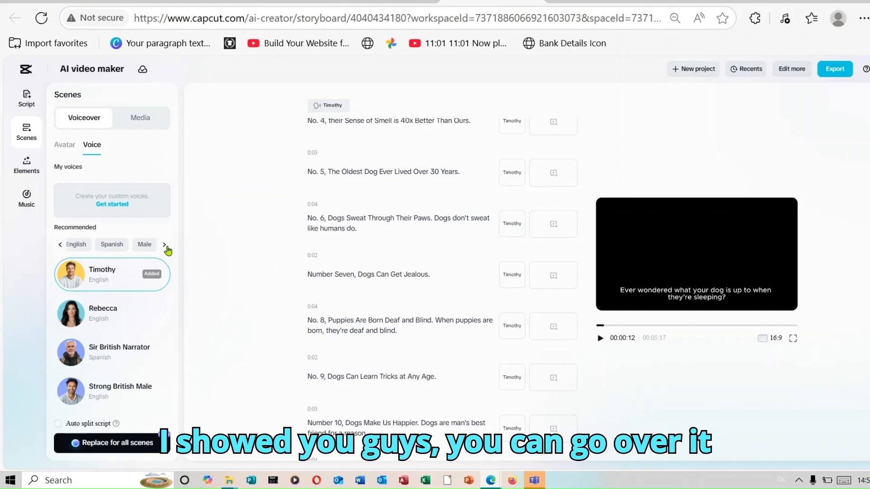
click(71, 246)
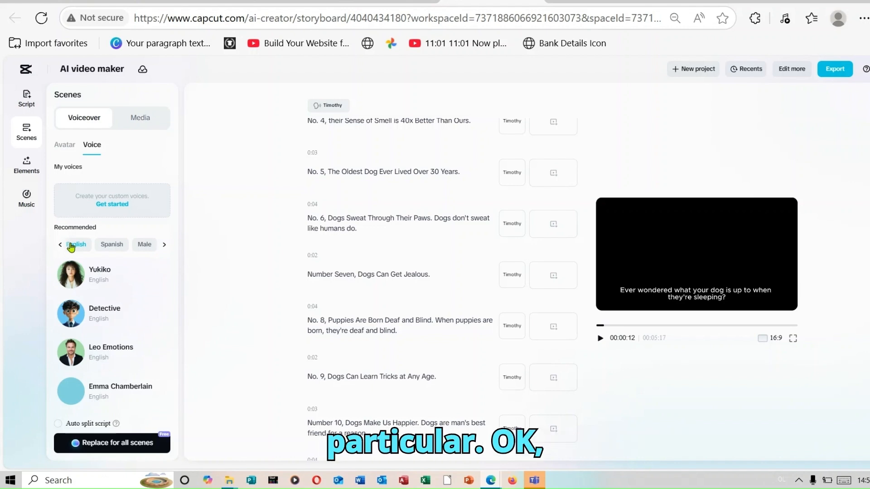
click(109, 351)
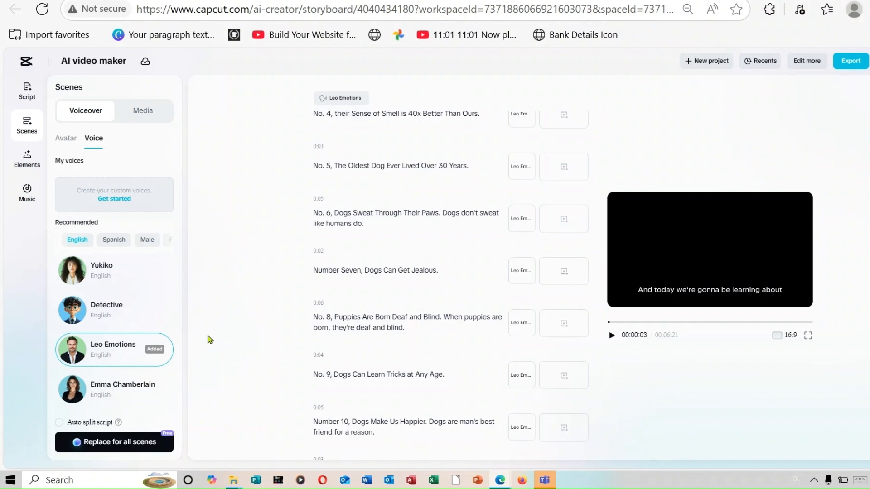
mouse_move(166, 344)
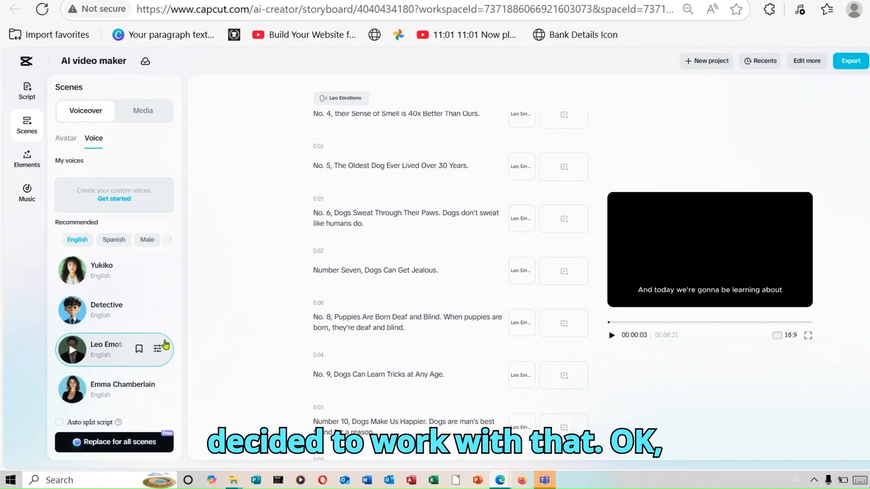
- Generate AI media in the Realistic Film style for all scenes and play part of the video to check it
click(146, 114)
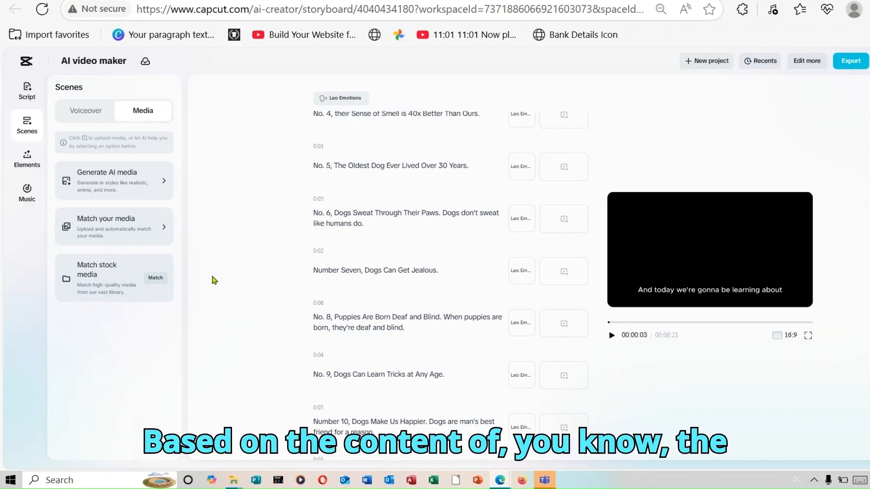
click(117, 182)
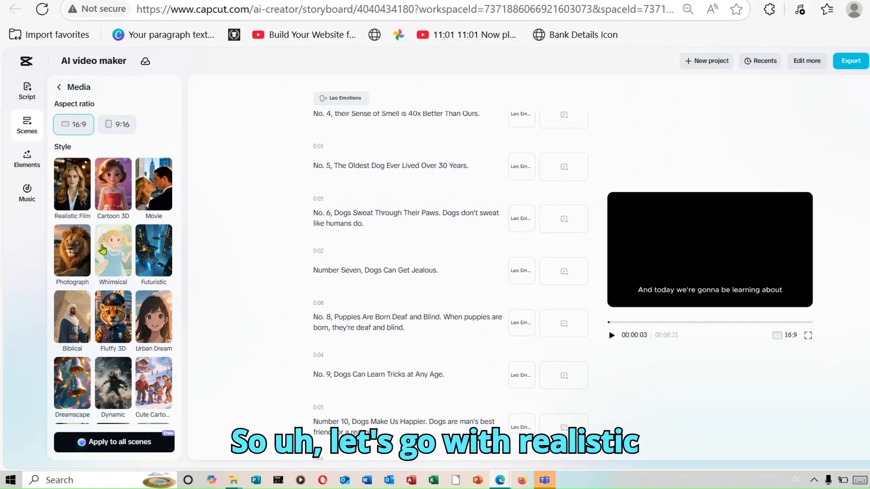
click(81, 203)
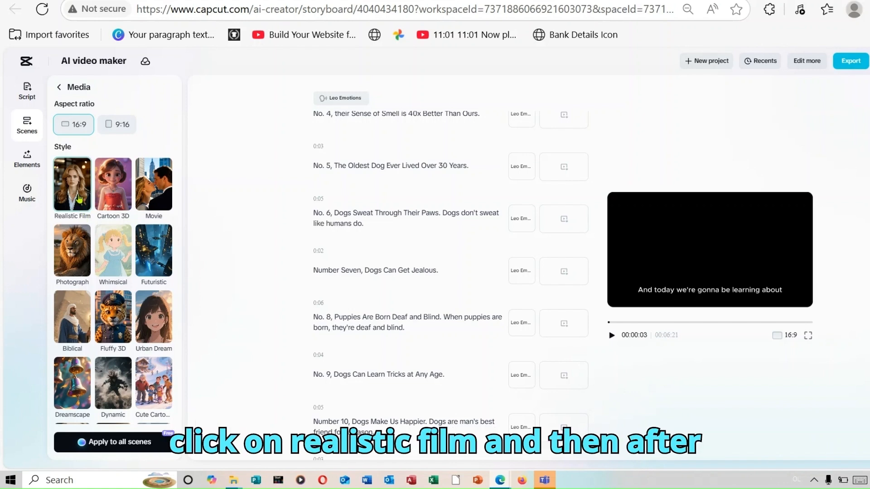
click(139, 442)
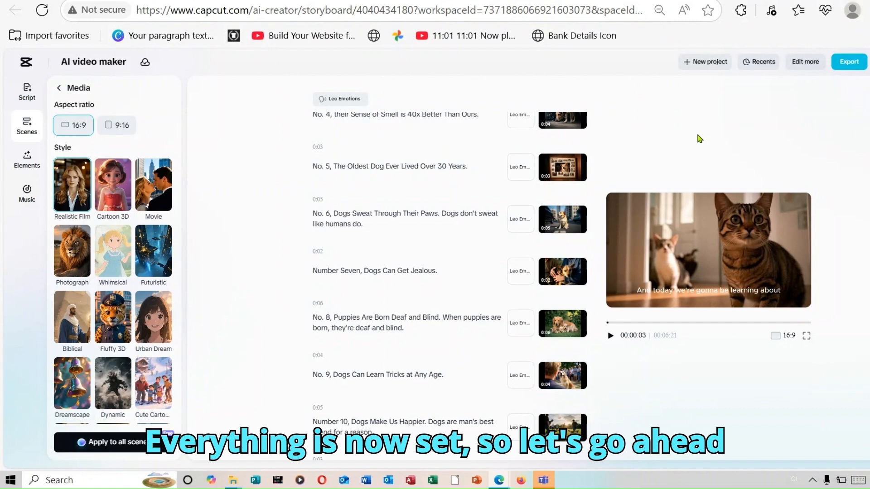
click(610, 336)
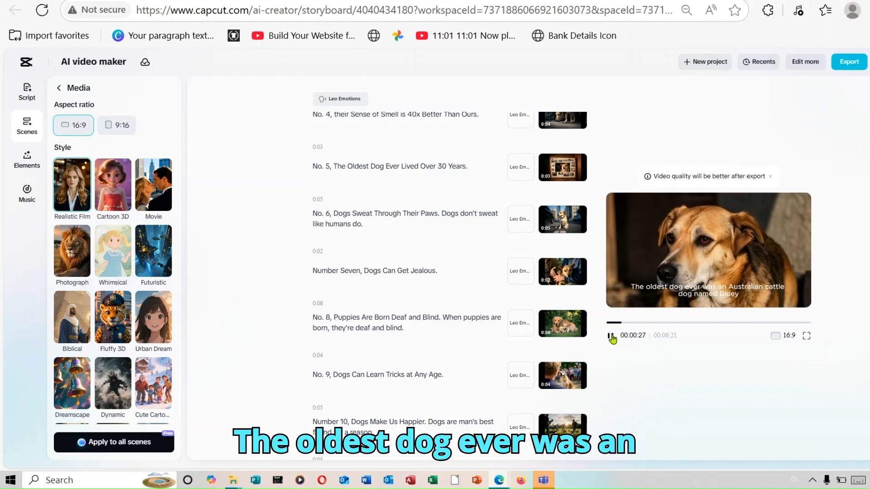
click(610, 336)
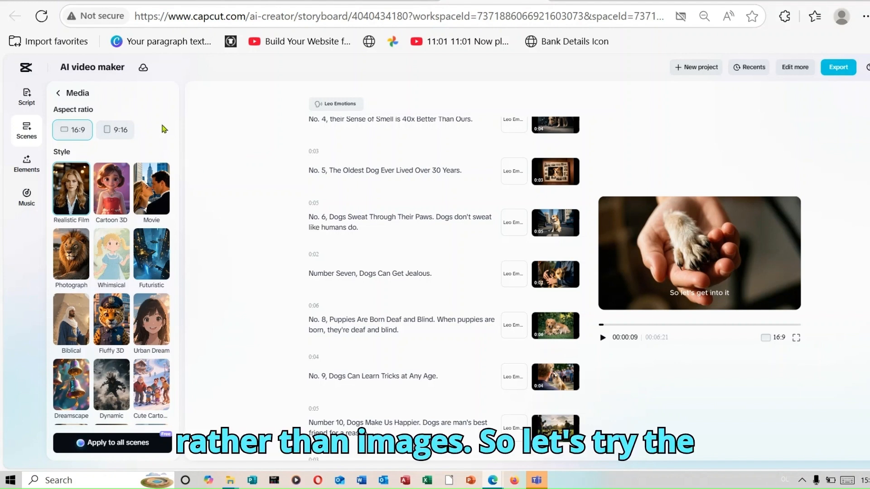
- Replace the media in all scenes with automatically matched stock media and play the video to check it
click(57, 93)
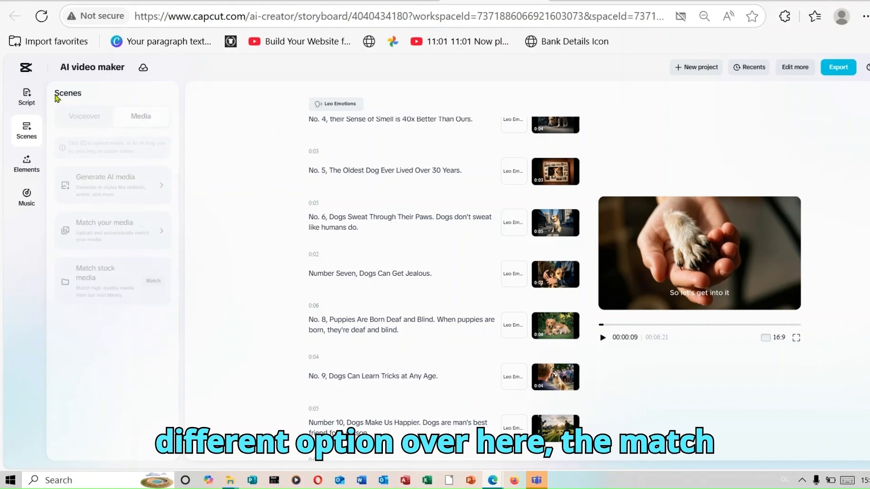
click(153, 281)
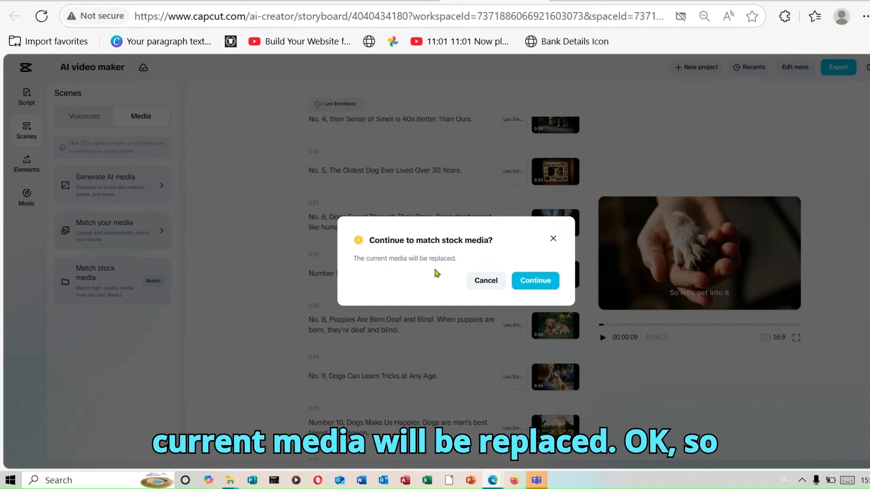
click(543, 282)
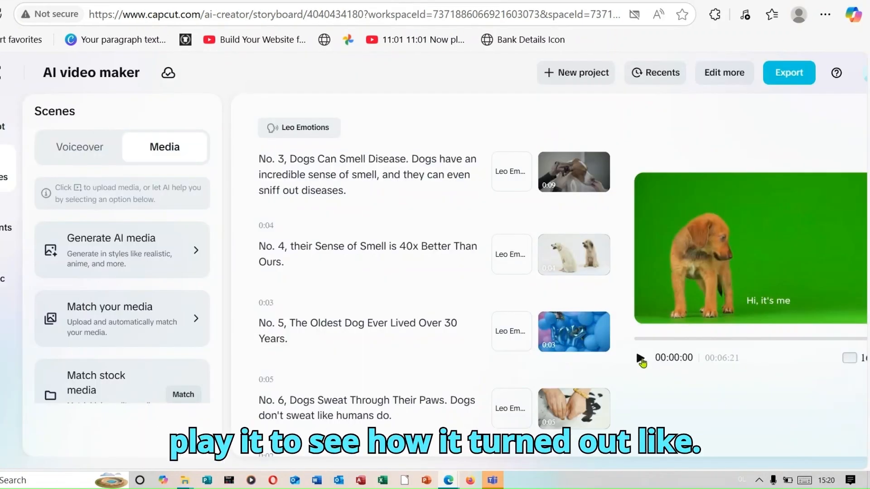
click(640, 358)
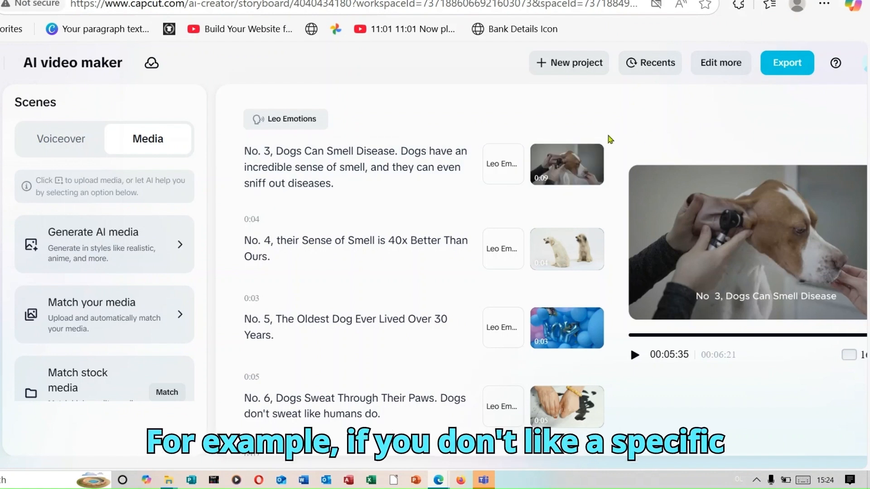
mouse_move(488, 165)
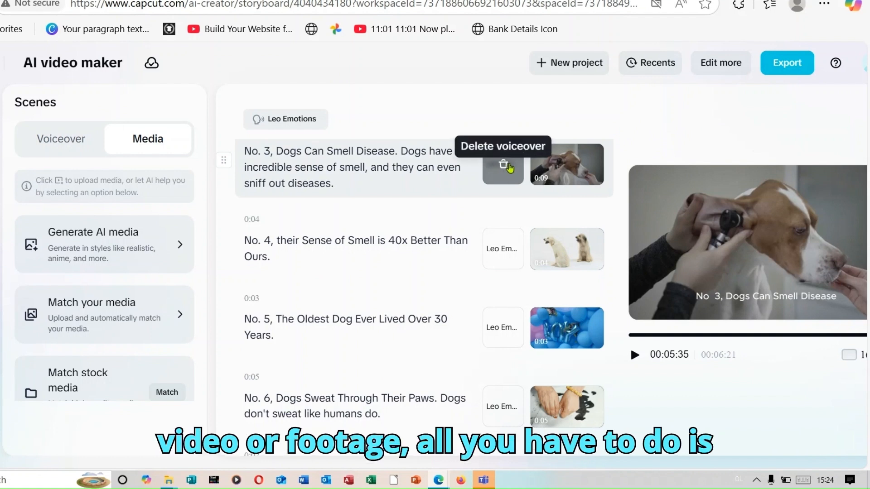
mouse_move(585, 167)
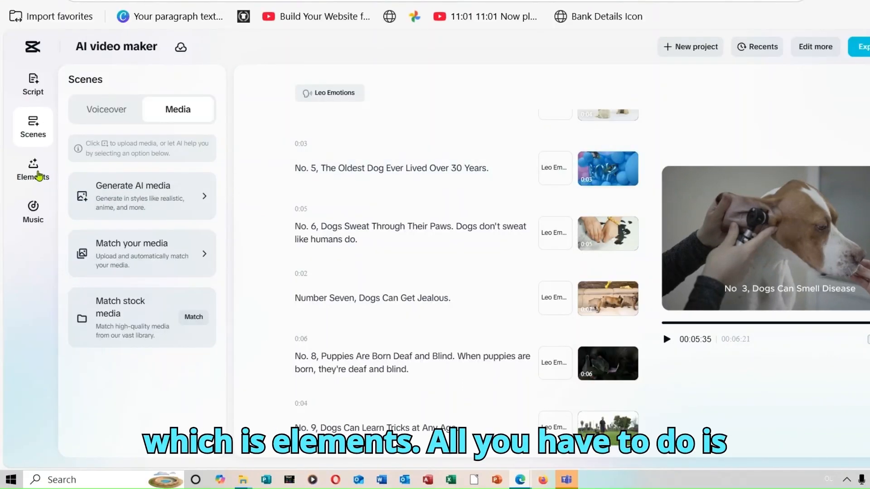
- Apply the bold caption template with the yellow highlighted word to the video and play part of it to check the captions
click(38, 175)
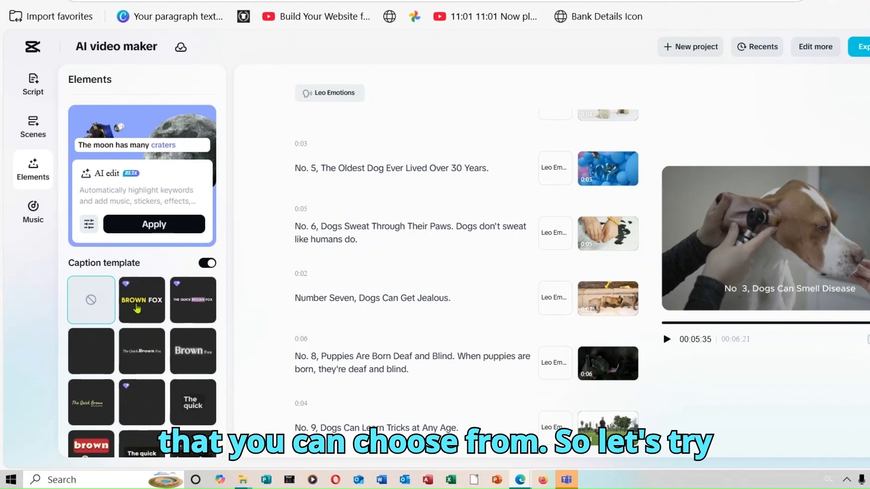
click(137, 308)
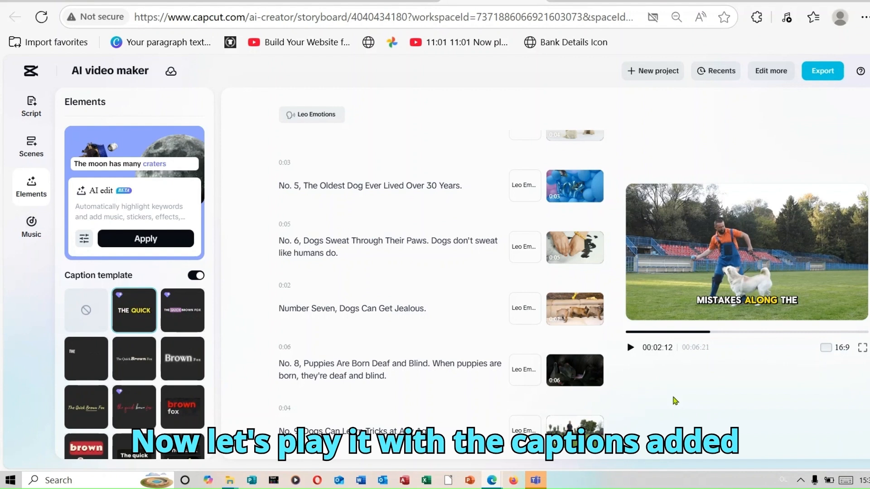
click(630, 348)
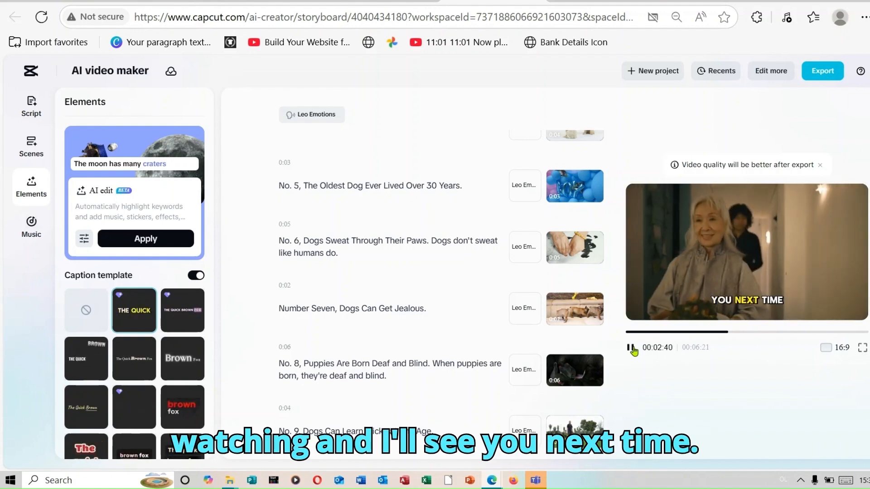
click(631, 348)
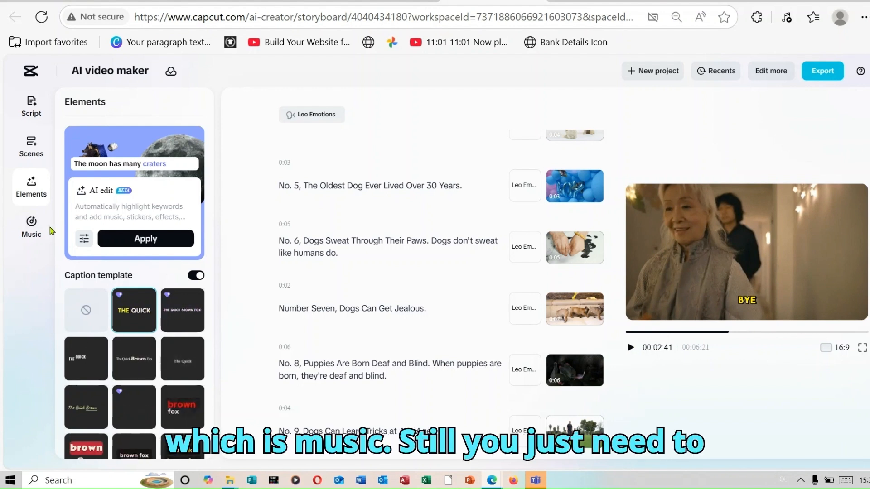
- Browse the suggested tags in the music library for background music options
click(29, 232)
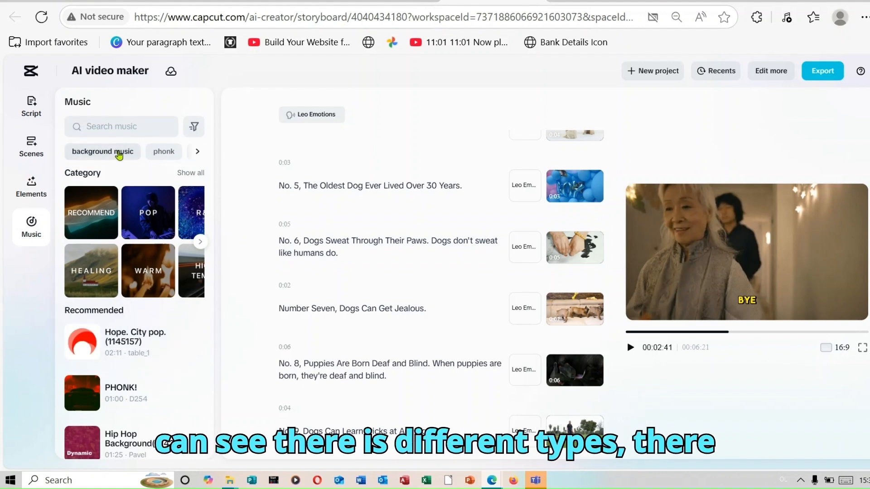
click(197, 153)
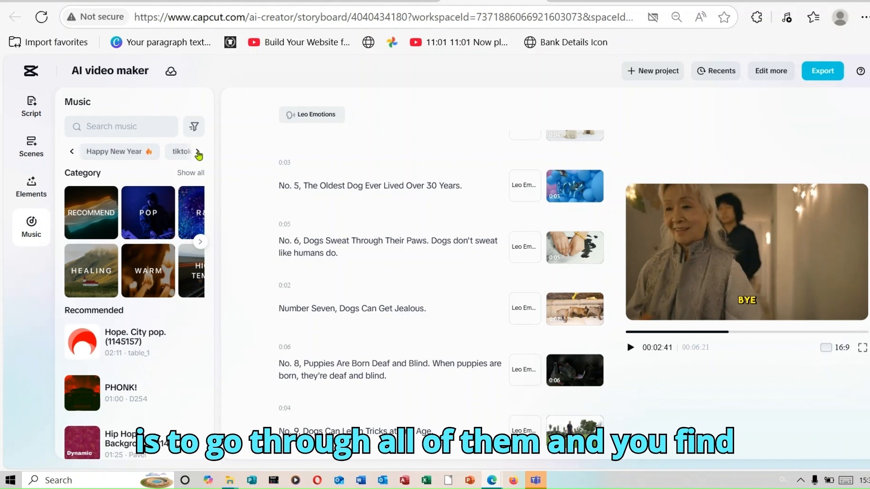
click(198, 154)
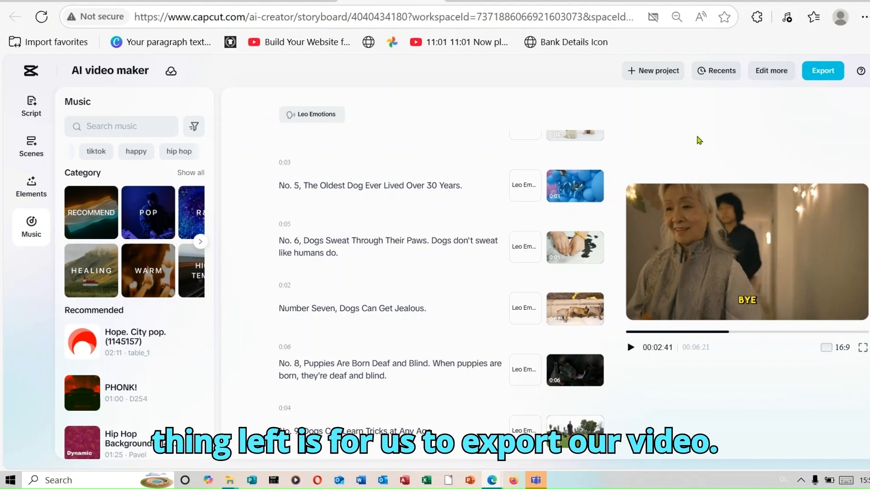
- Open the export settings for the dog facts video
click(825, 71)
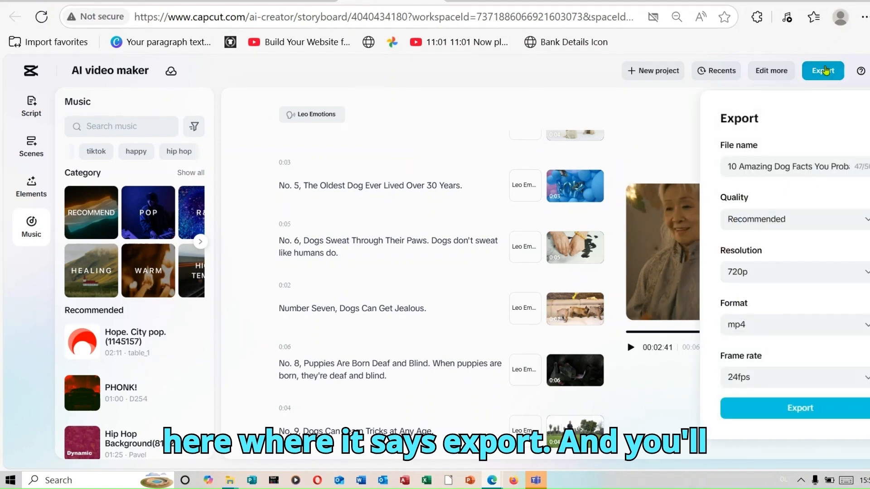